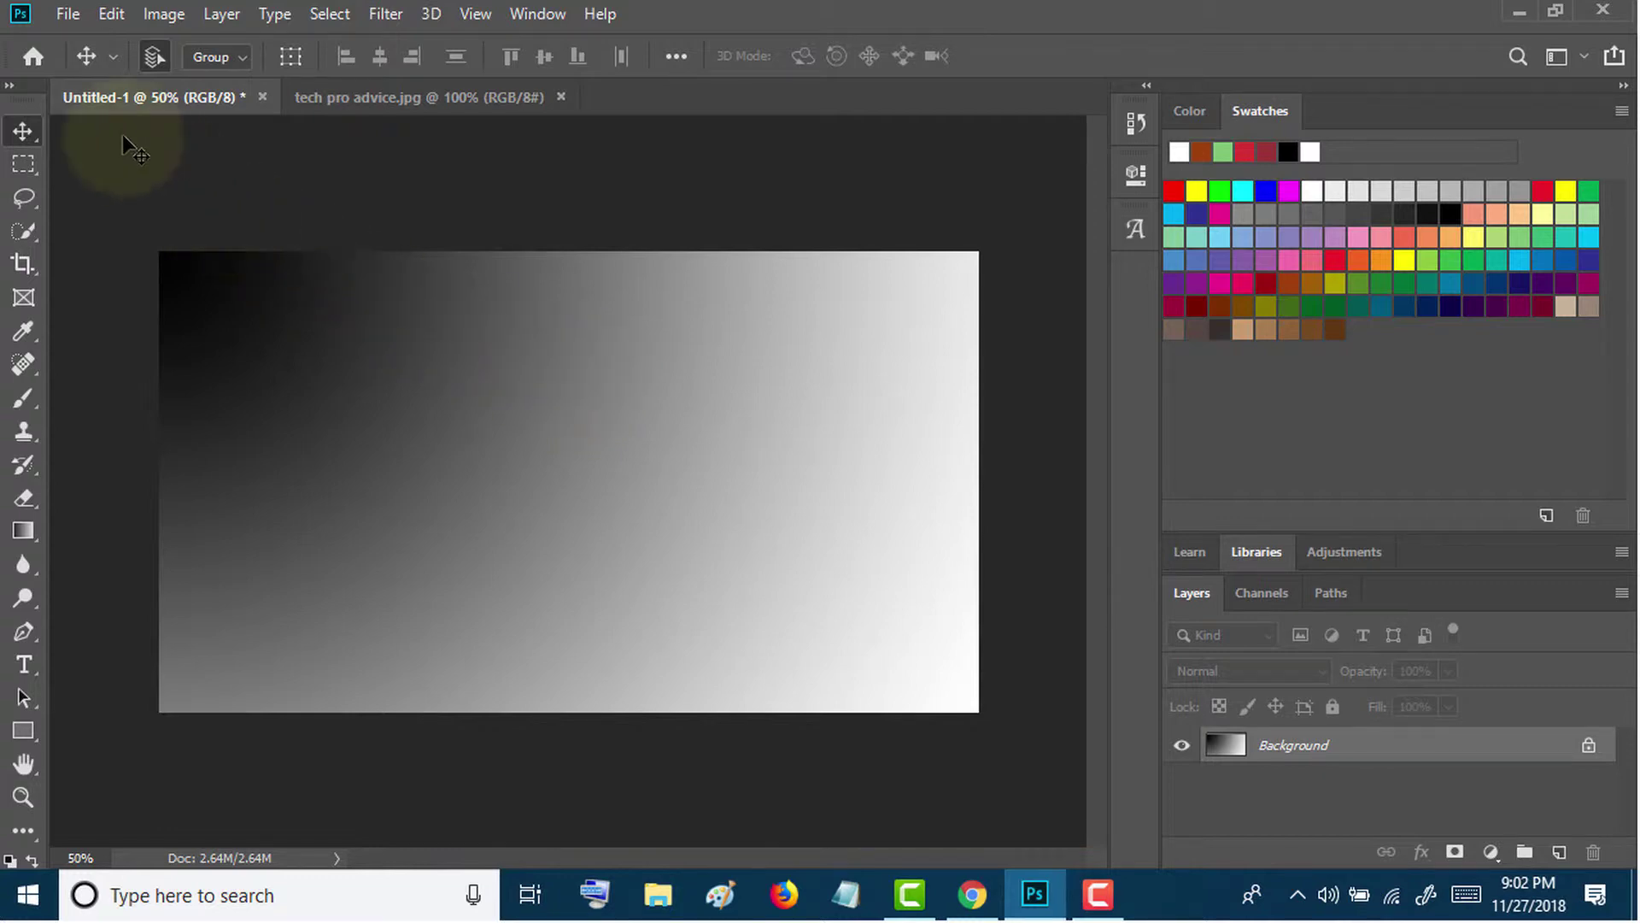
Step: Open the 'tech pro advice' wolf photo from the Desktop folder
click(66, 15)
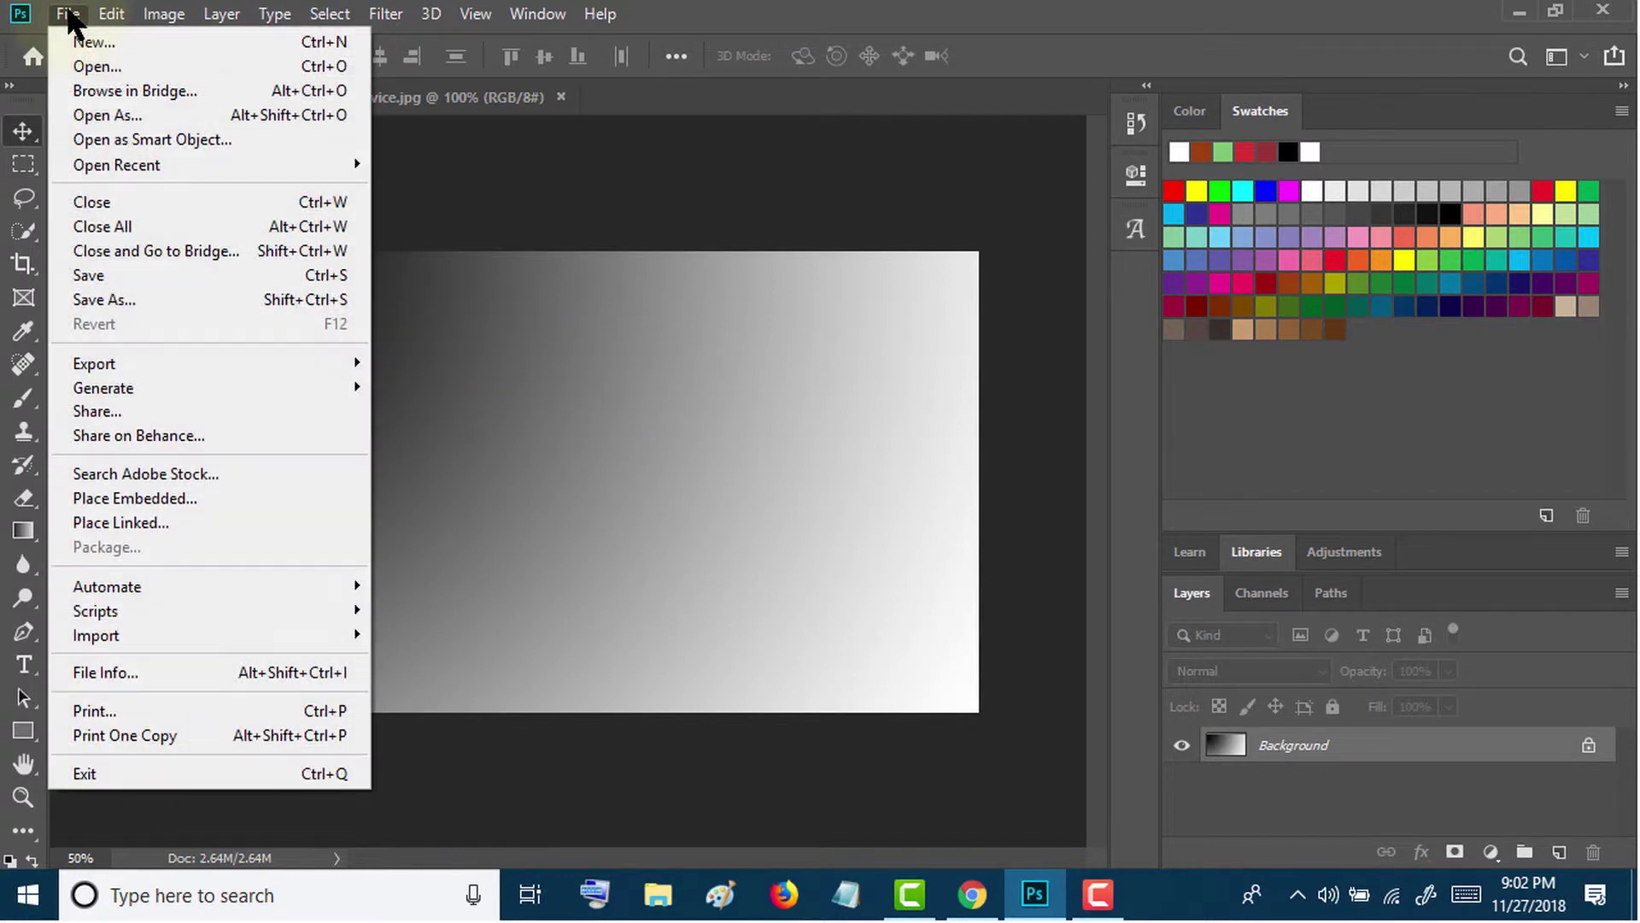
click(94, 69)
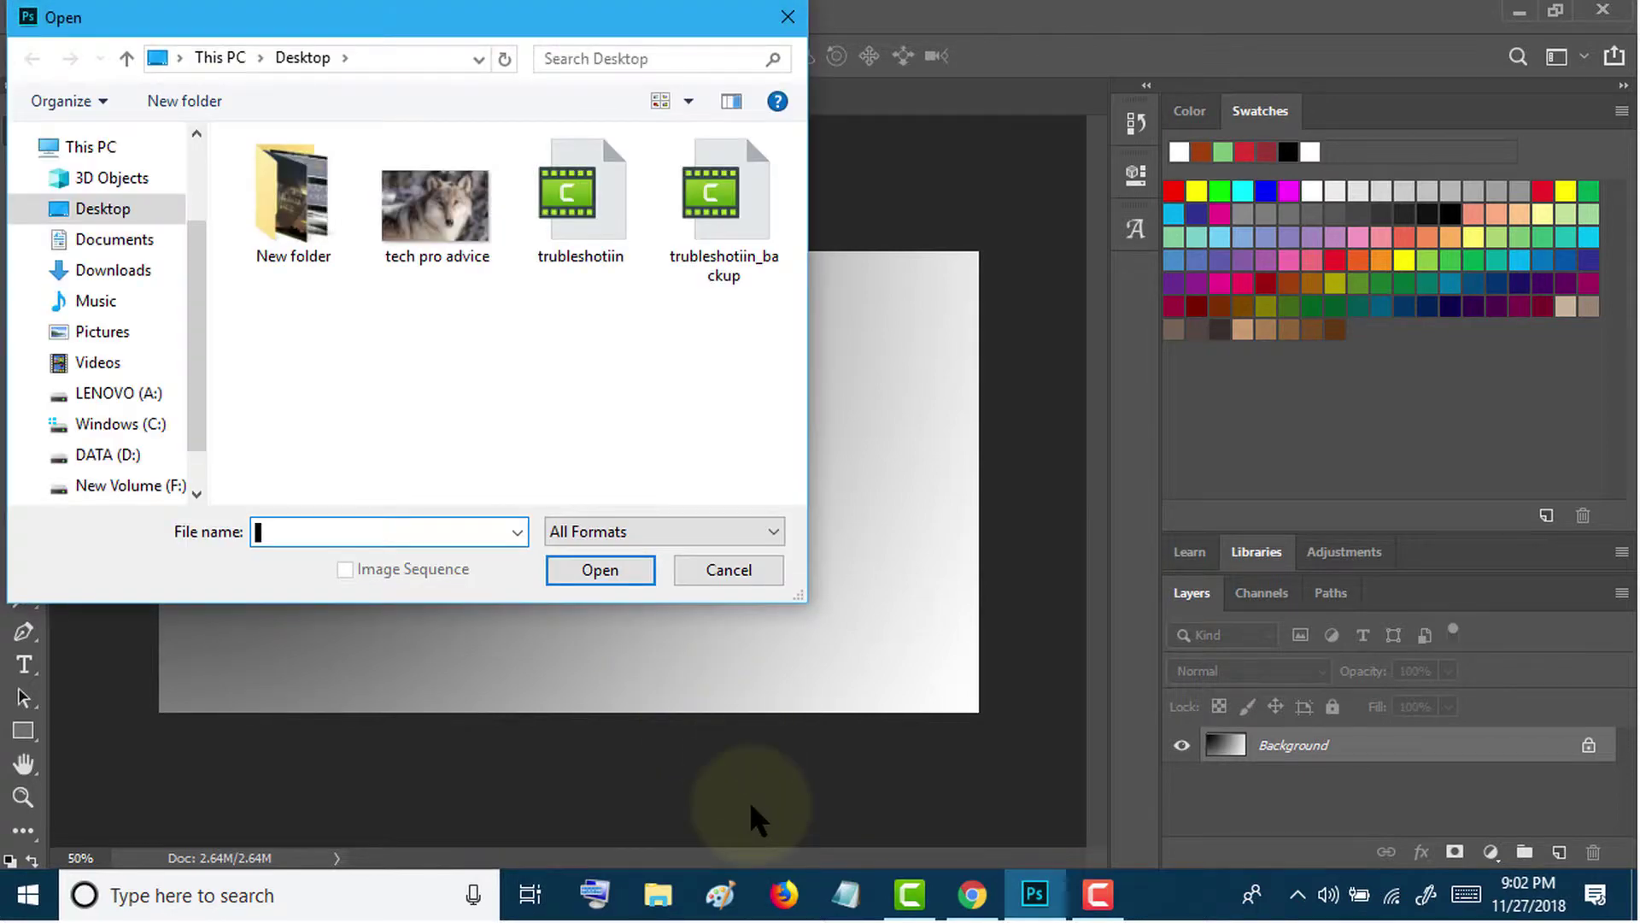
double_click(449, 231)
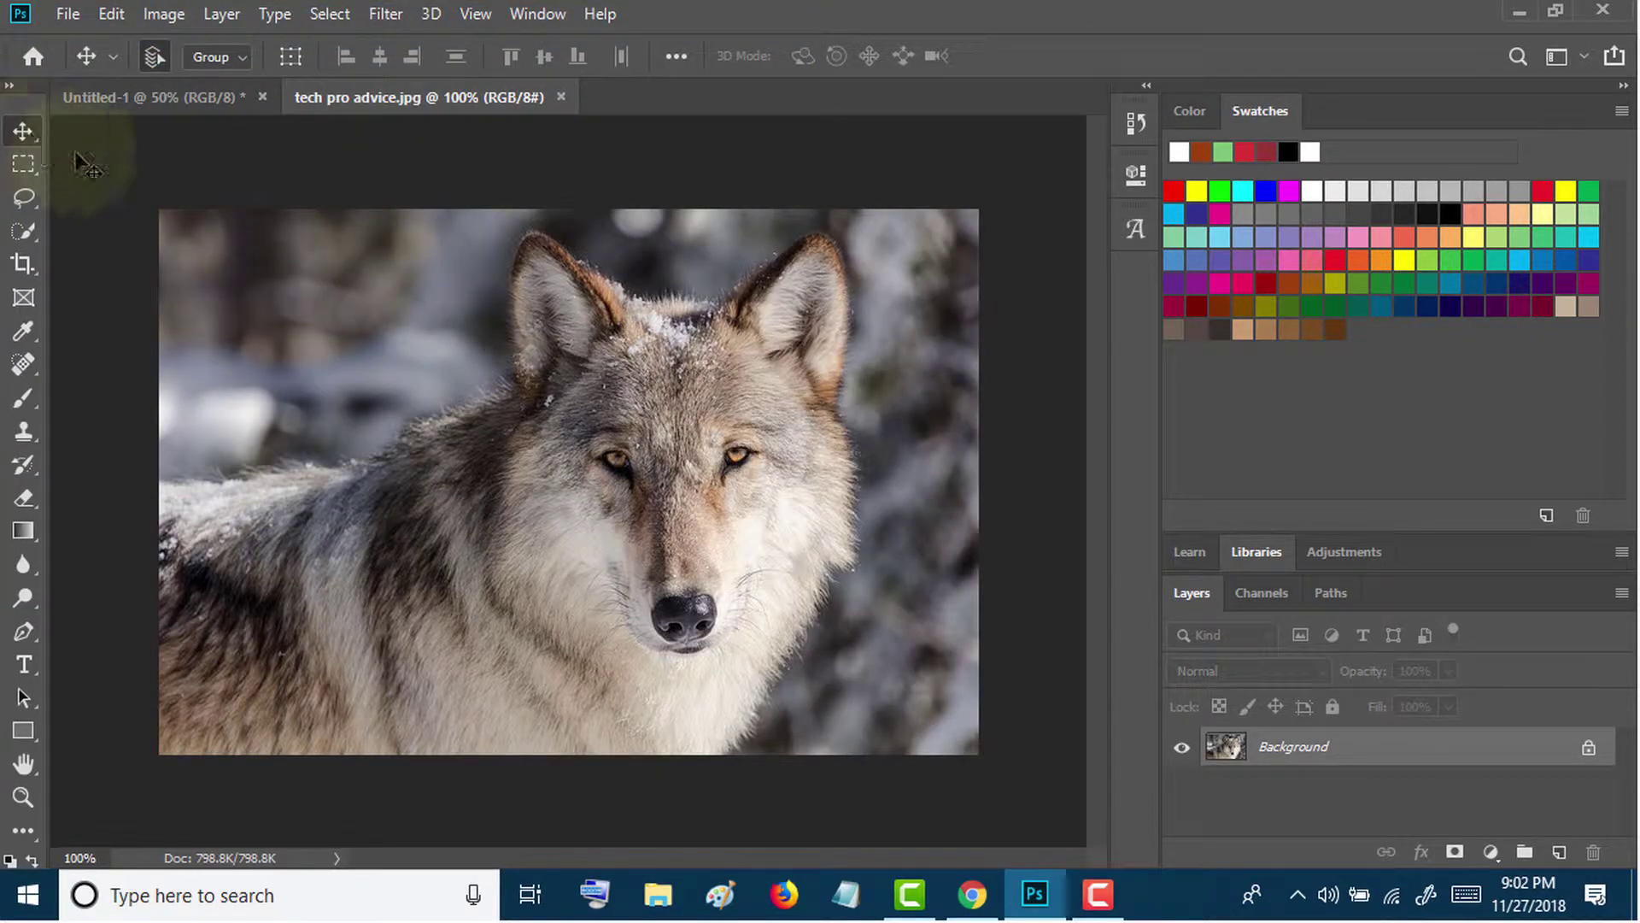
Step: Drag the wolf photo into Untitled-1 as Layer 1 above the gradient
click(16, 135)
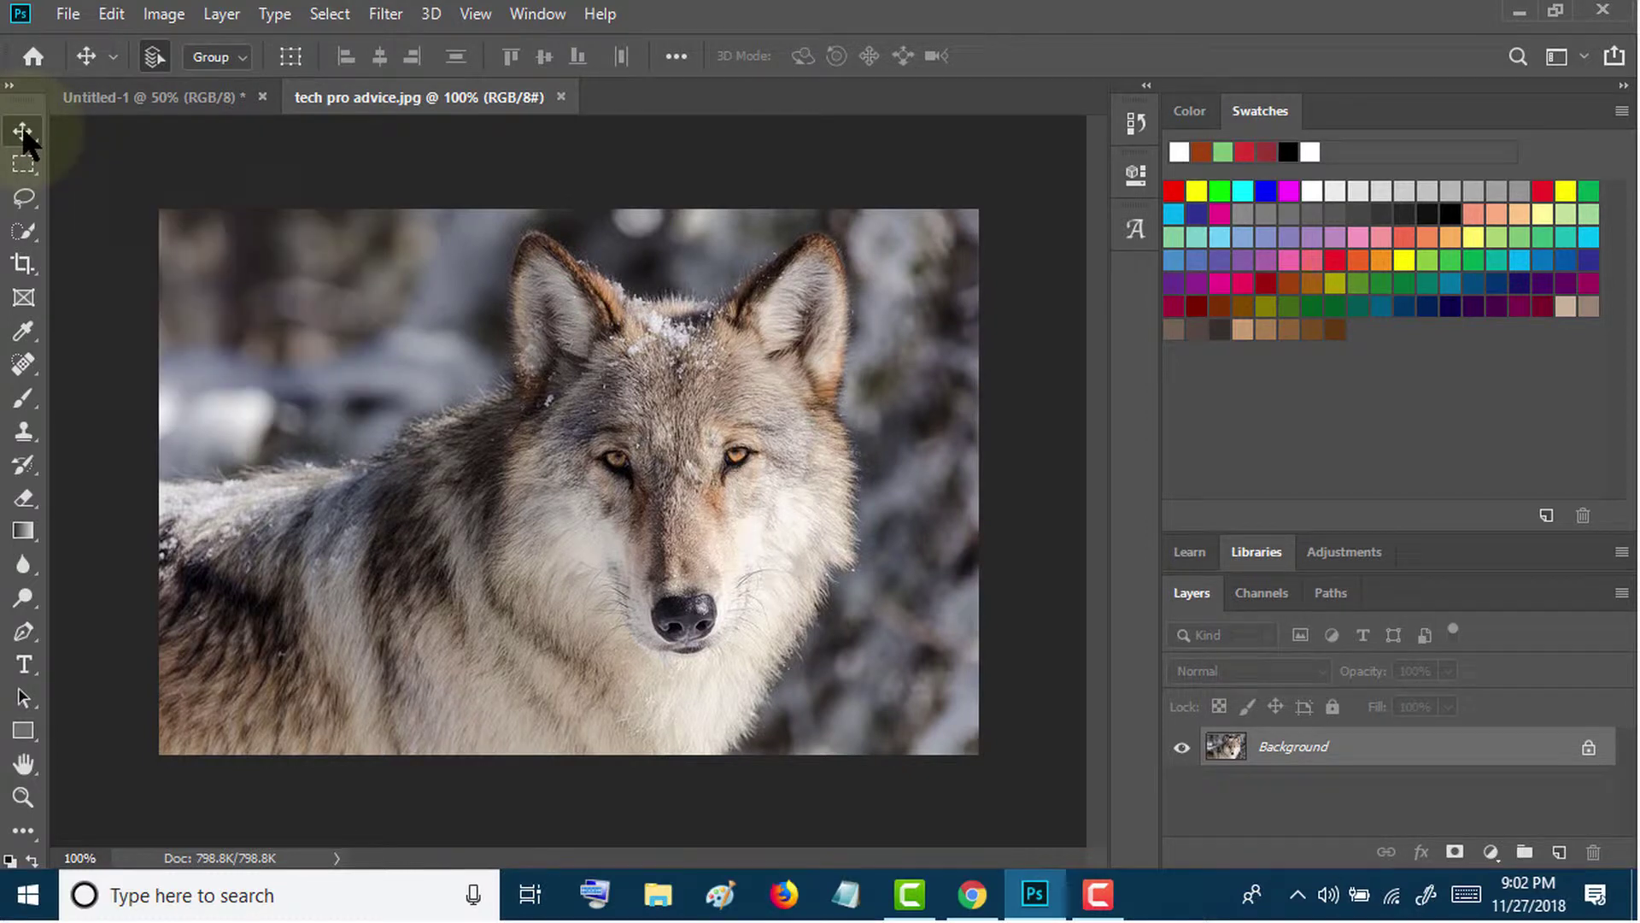
drag(560, 535, 301, 269)
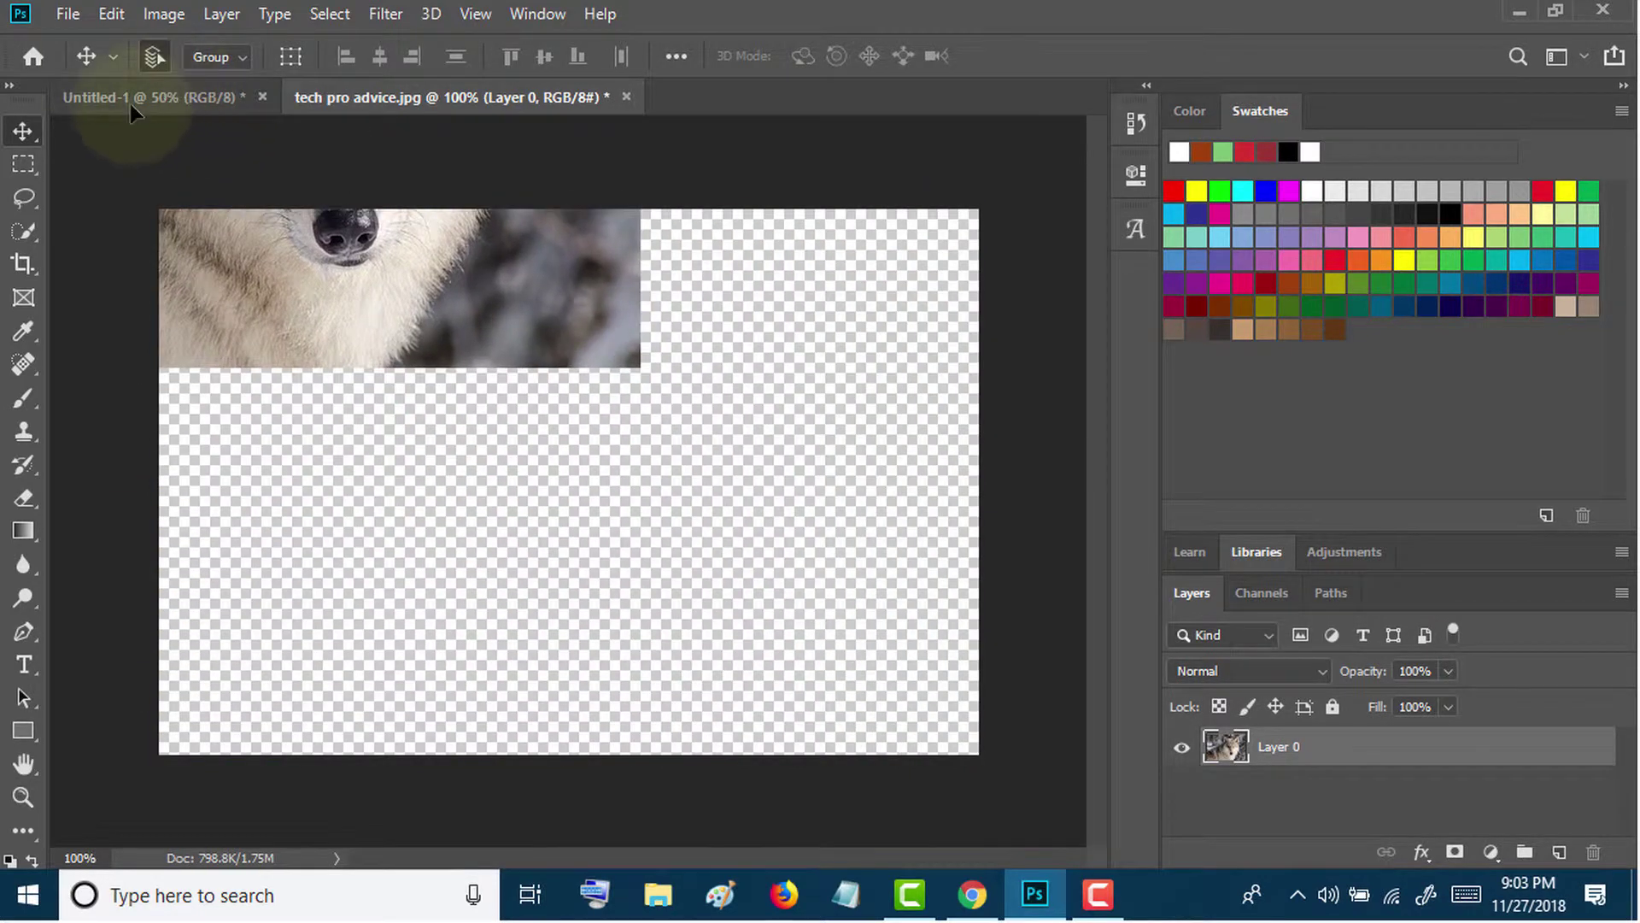
mouse_move(300, 269)
mouse_down()
mouse_move(196, 163)
mouse_move(586, 455)
mouse_up()
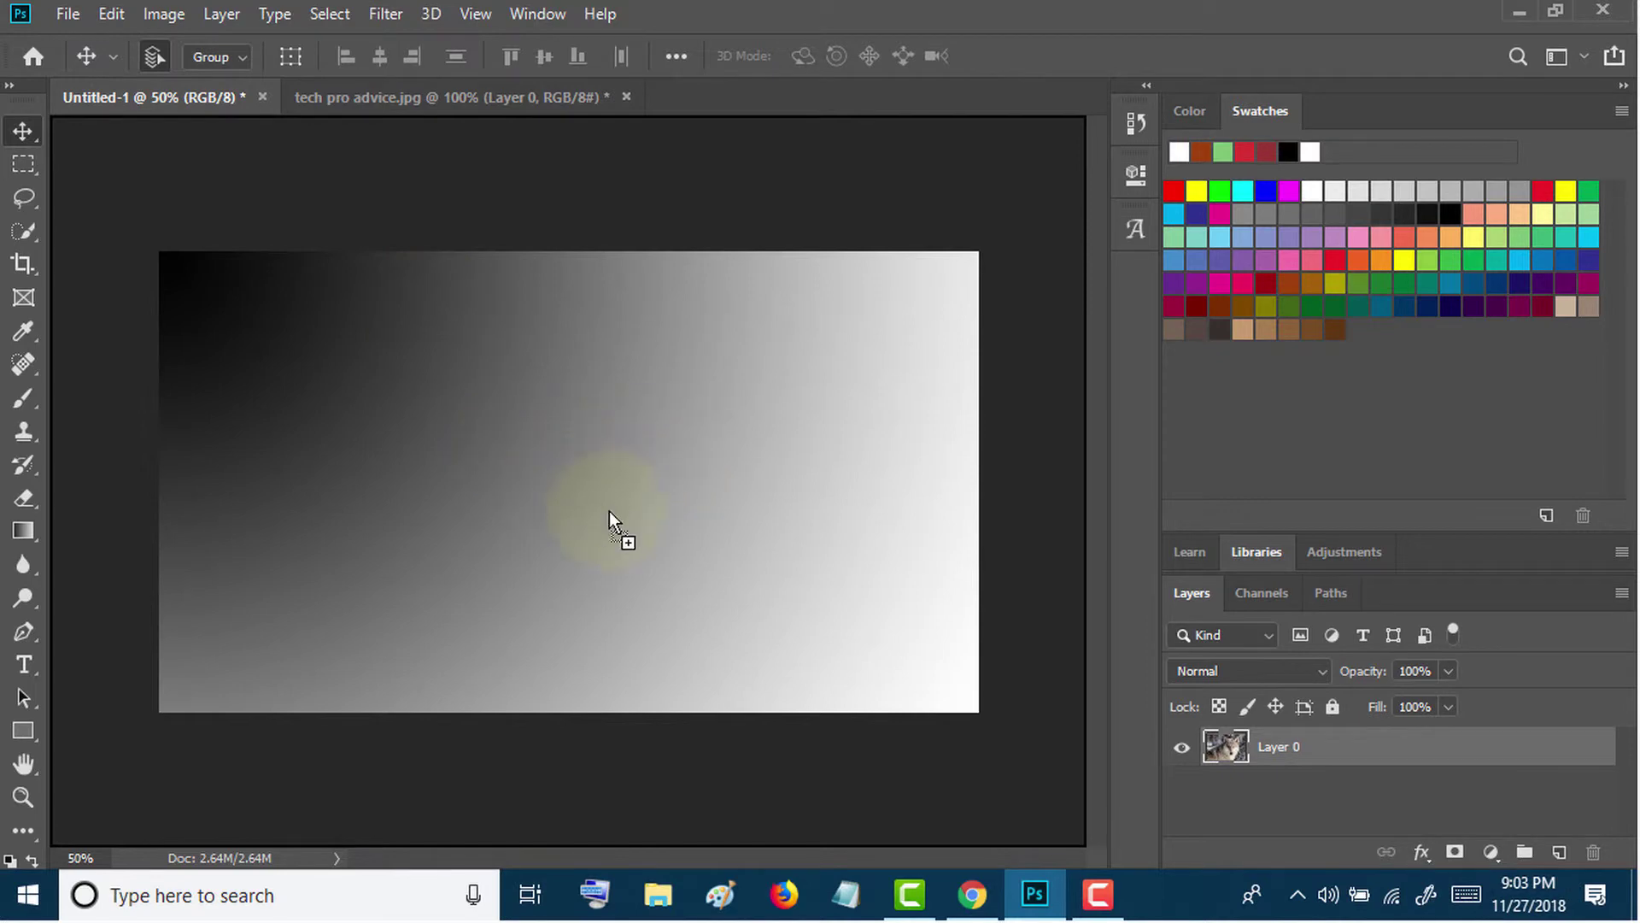
drag(609, 511, 588, 517)
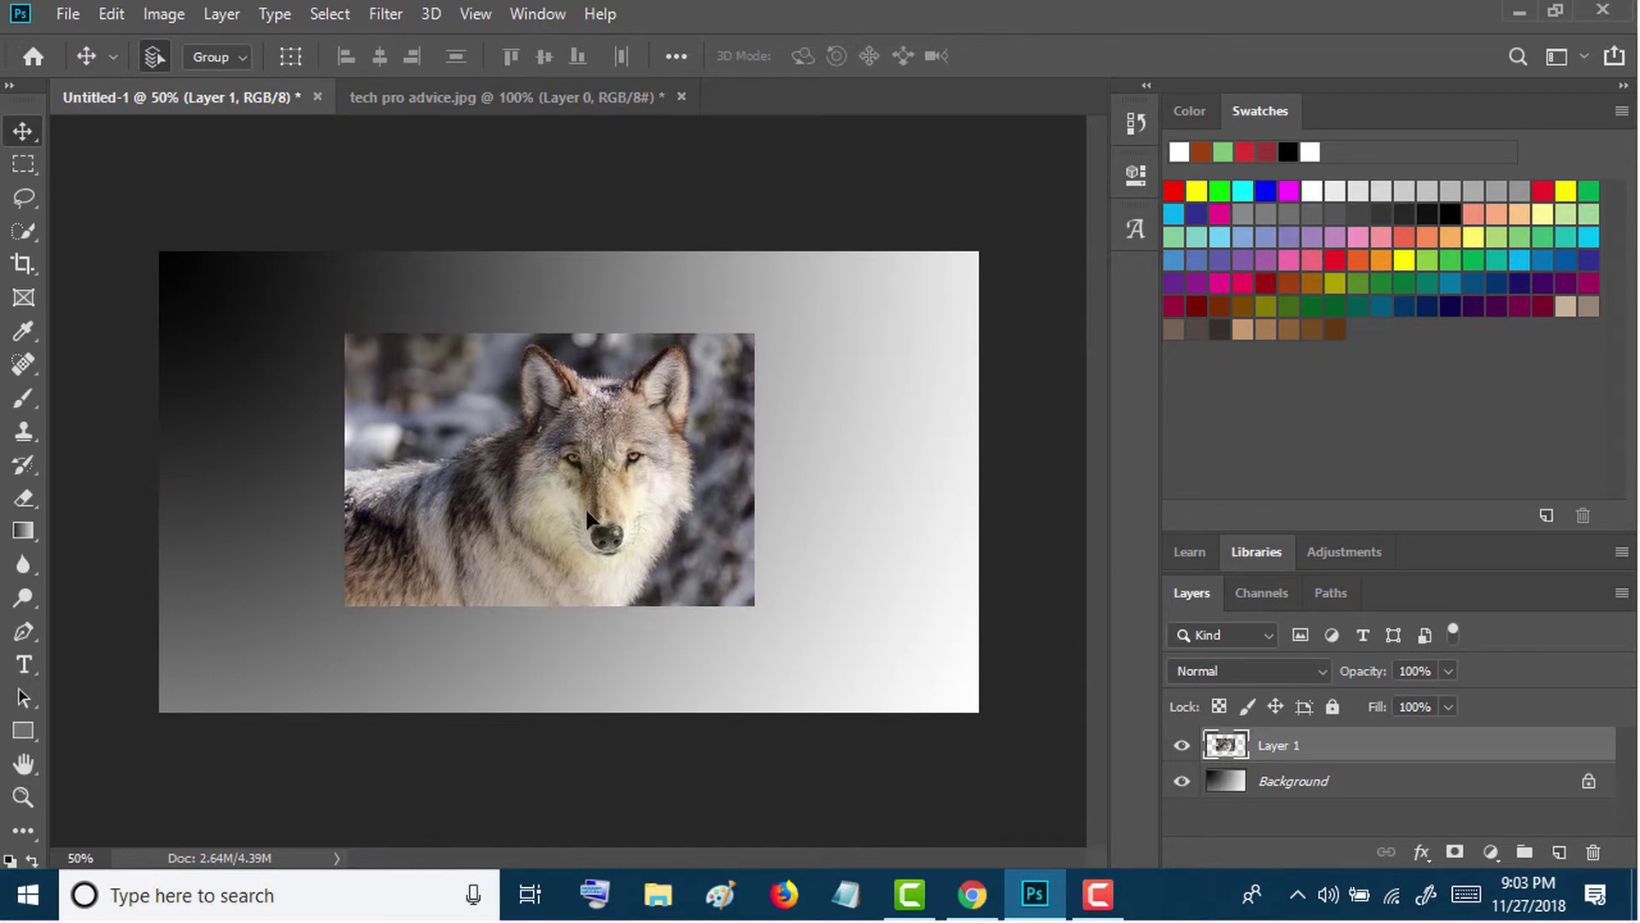